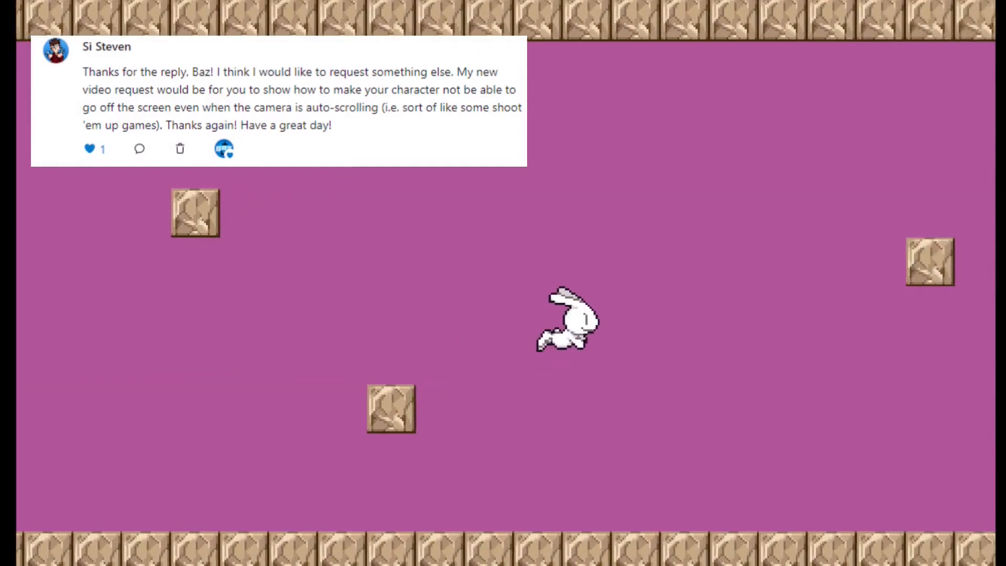
key("Down")
key("Up")
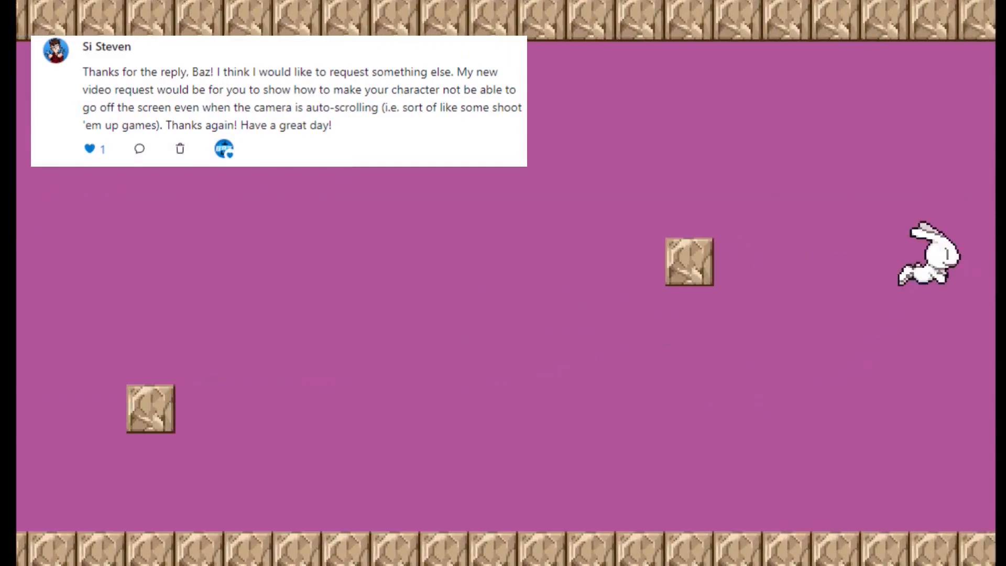
key("Down")
key("Left")
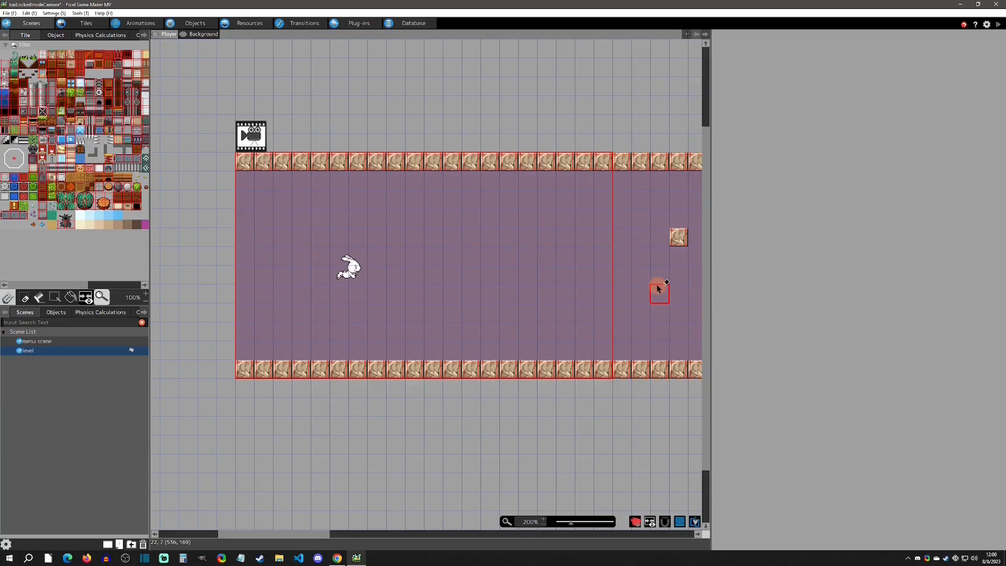
- Test-play the level, fly the rabbit past the screen's edge and back, and close the test game
middle_click_drag(659, 285, 631, 268)
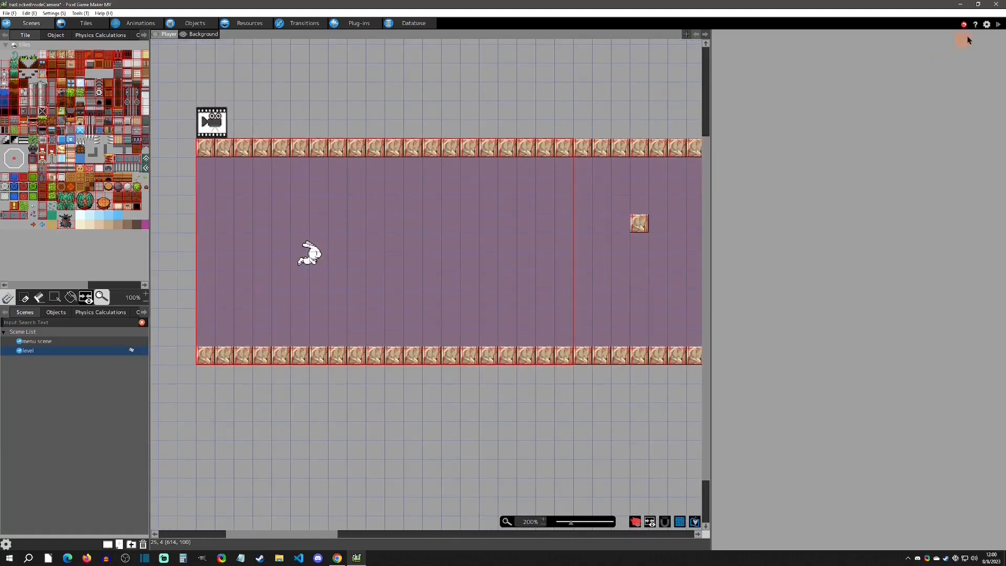
left_click(998, 25)
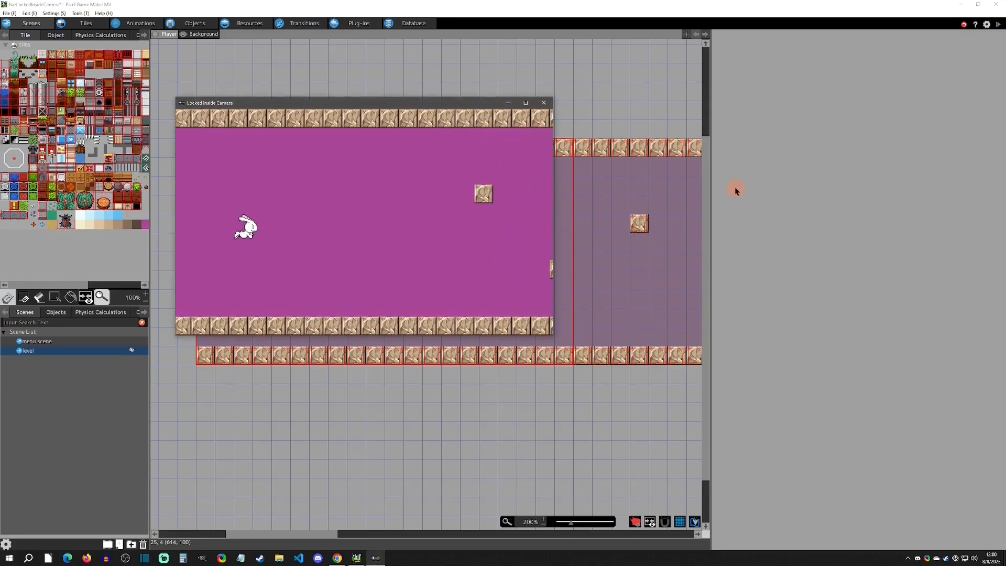
key("Right")
key("Right")
key("Right")
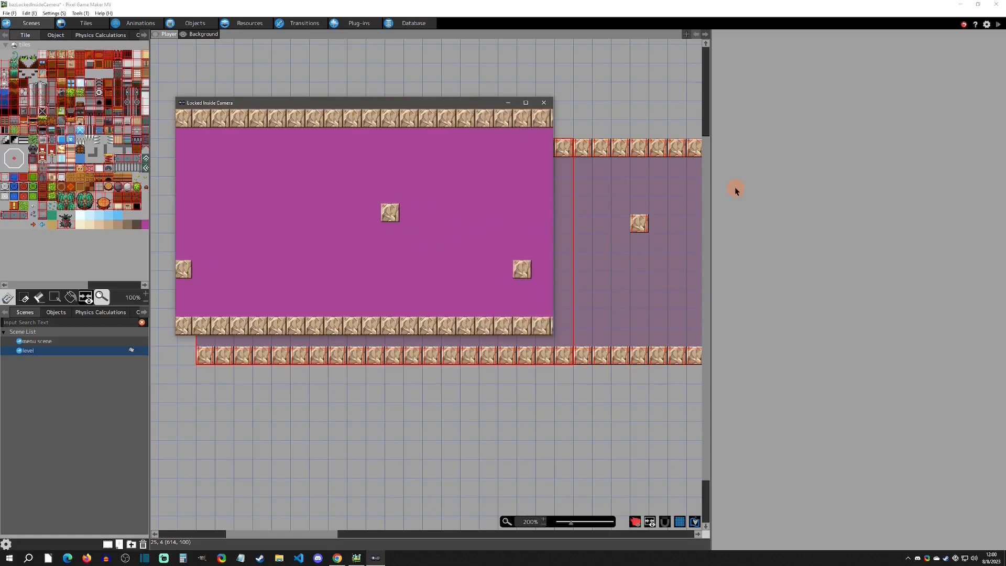
key("Up")
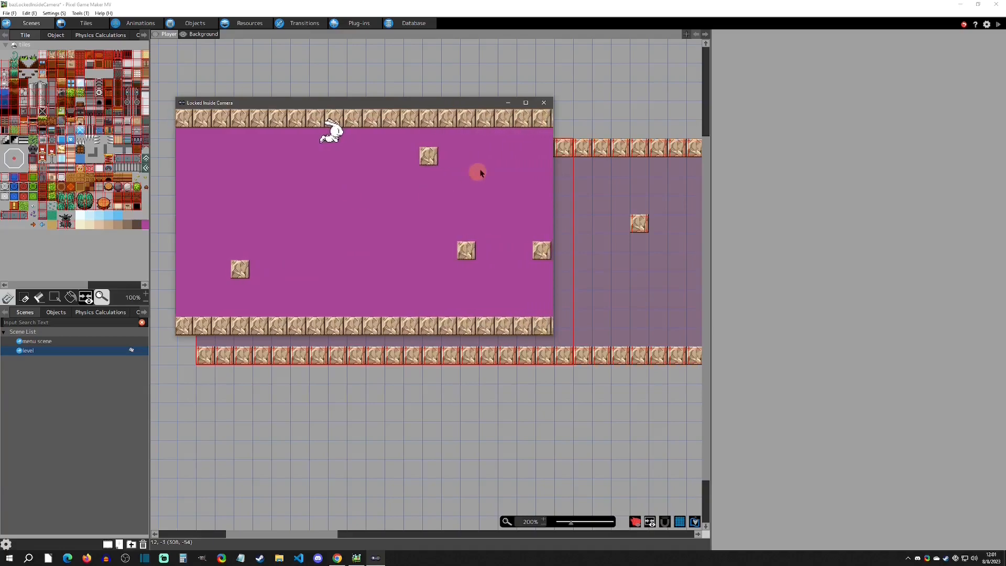
left_click(544, 103)
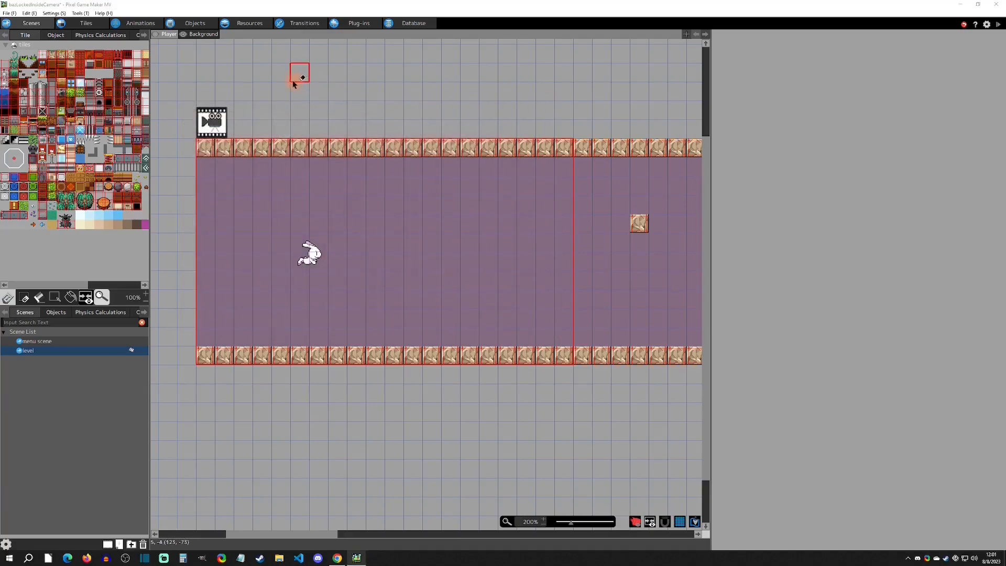
- Enable Screen Area Movement Restriction Settings for the player object
left_click(193, 24)
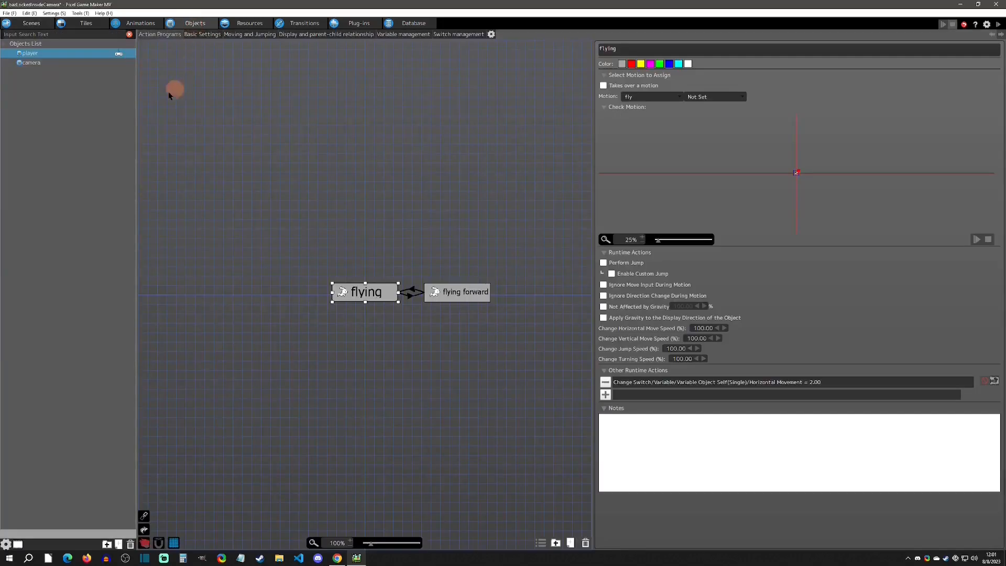
left_click(492, 35)
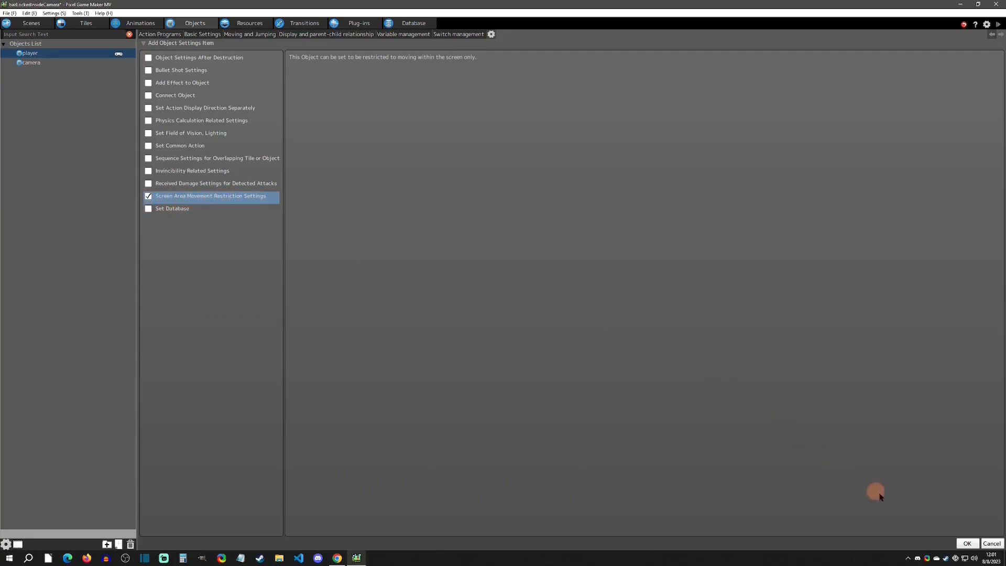
left_click(959, 543)
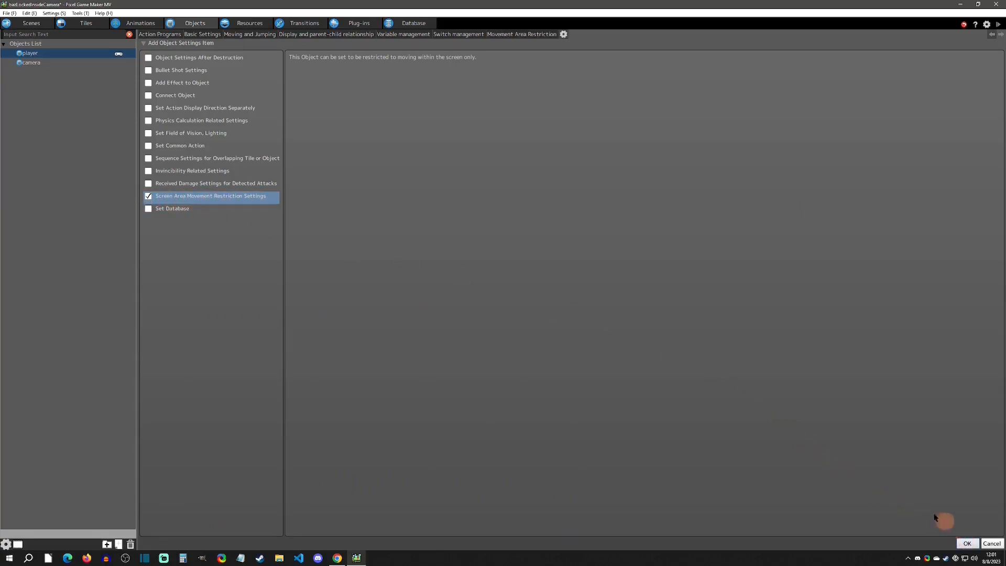
- Add a Camera movement area entry to the player's Movement Area Restriction settings
left_click(527, 36)
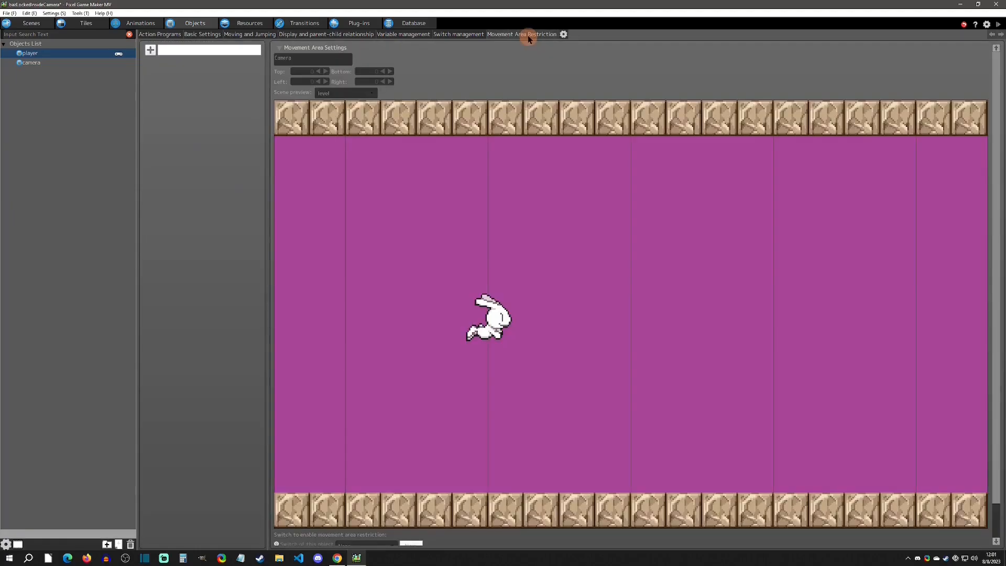
left_click(150, 50)
left_click(217, 53)
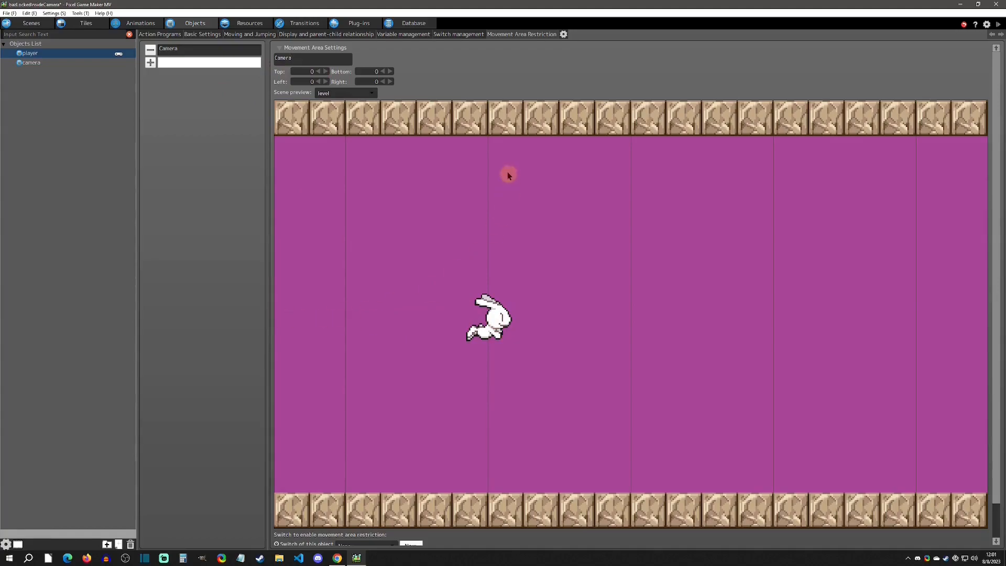
- Test-play the game, steer the rabbit against the edges of the screen, and close the test game
left_click(998, 24)
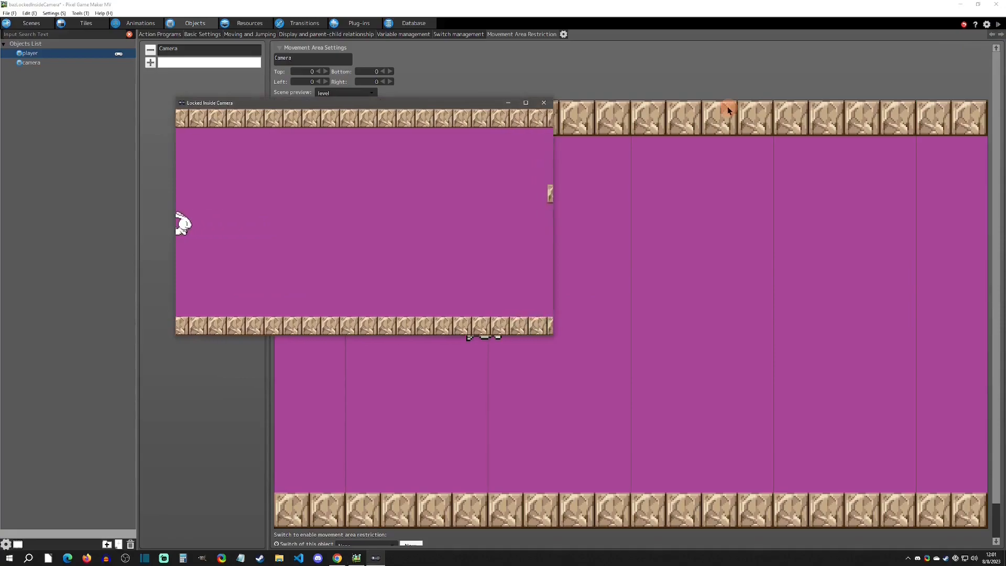
key("Right")
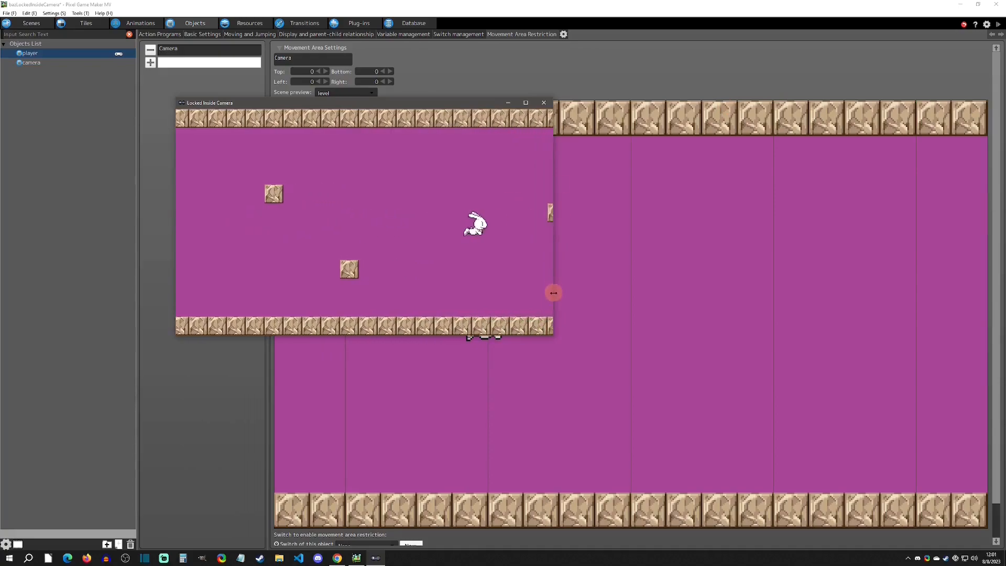
key("Up")
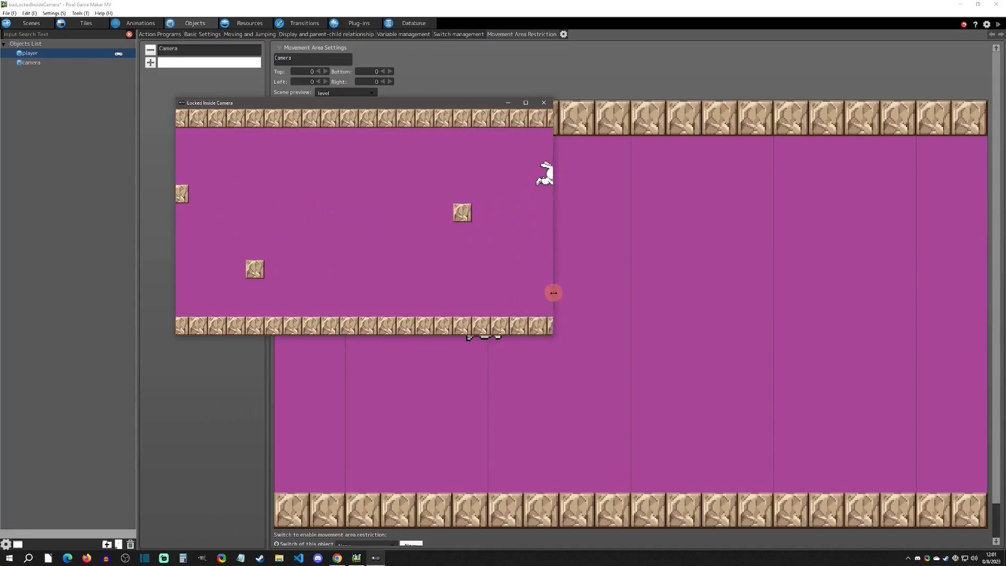
key("Down")
key("Up")
key("Left")
key("Up")
left_click(543, 102)
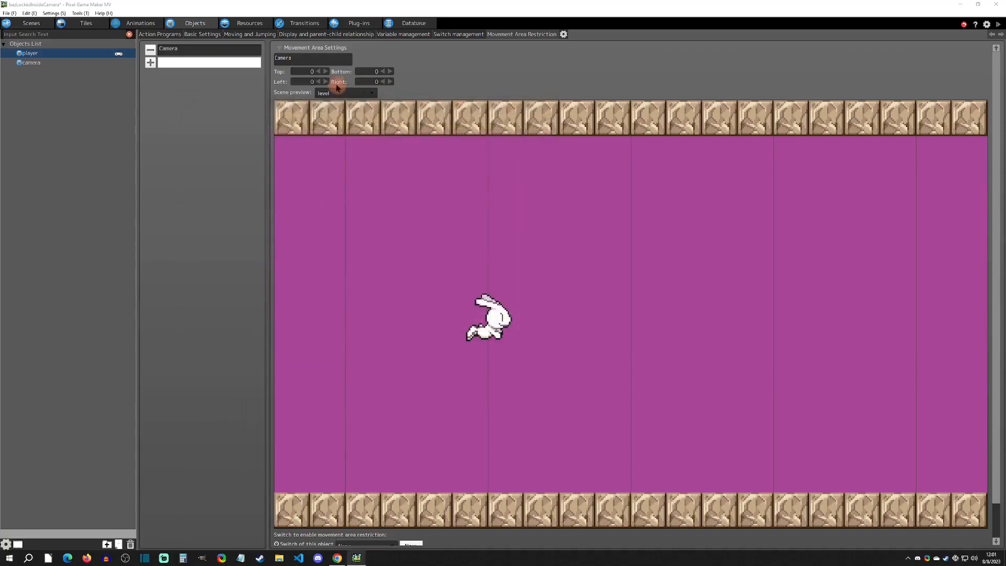
- Set the movement area's left margin to 48 and test-play the game with that margin
left_click_drag(325, 82, 325, 82)
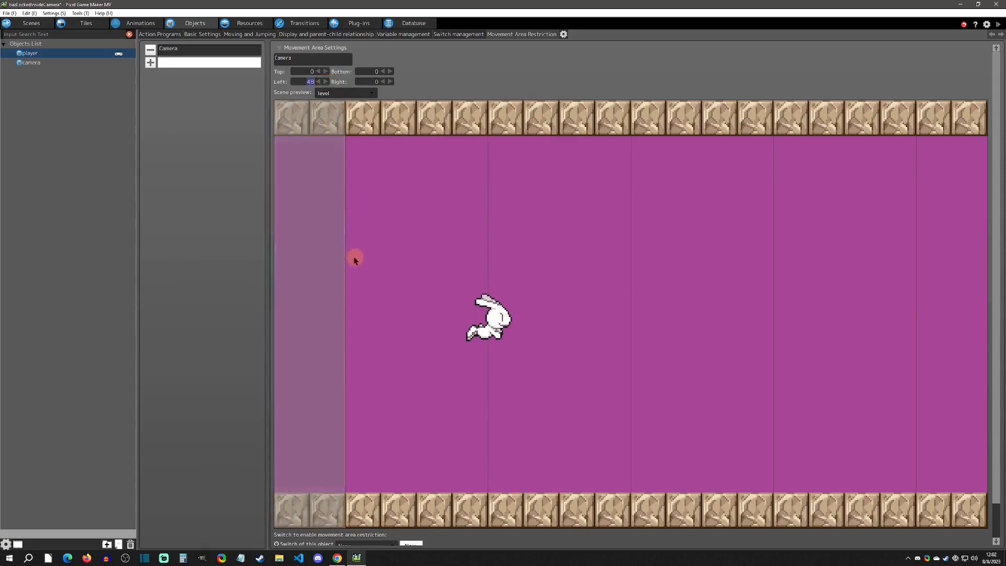
left_click(997, 24)
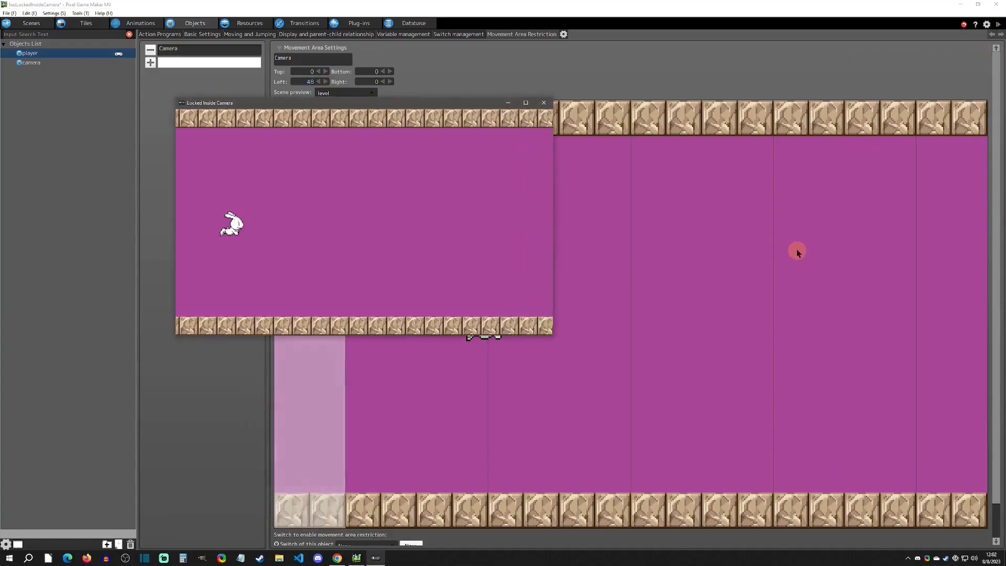
key("Up")
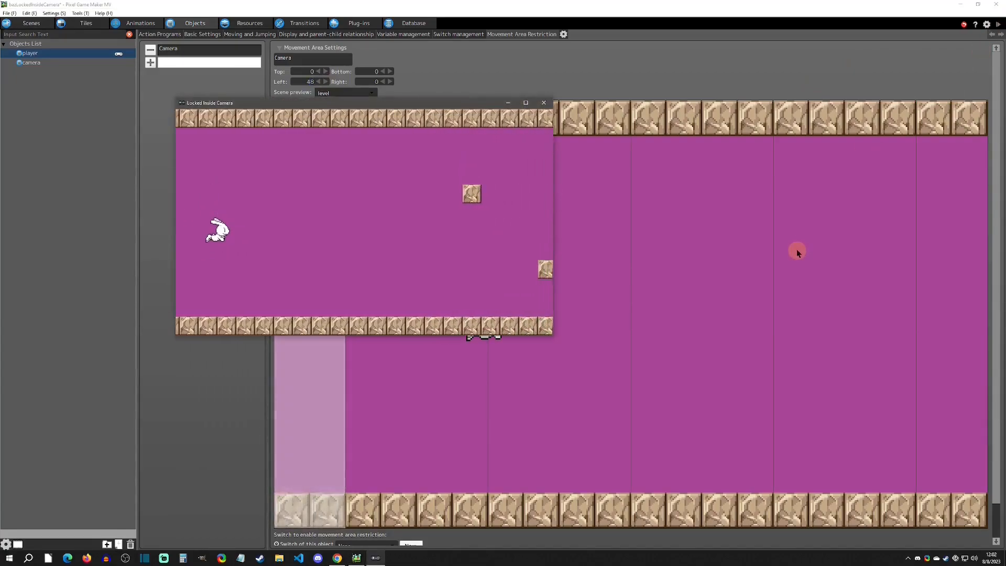
left_click(544, 102)
- Reset the movement area's left margin to 0 and choose level as the scene preview
double_click(308, 81)
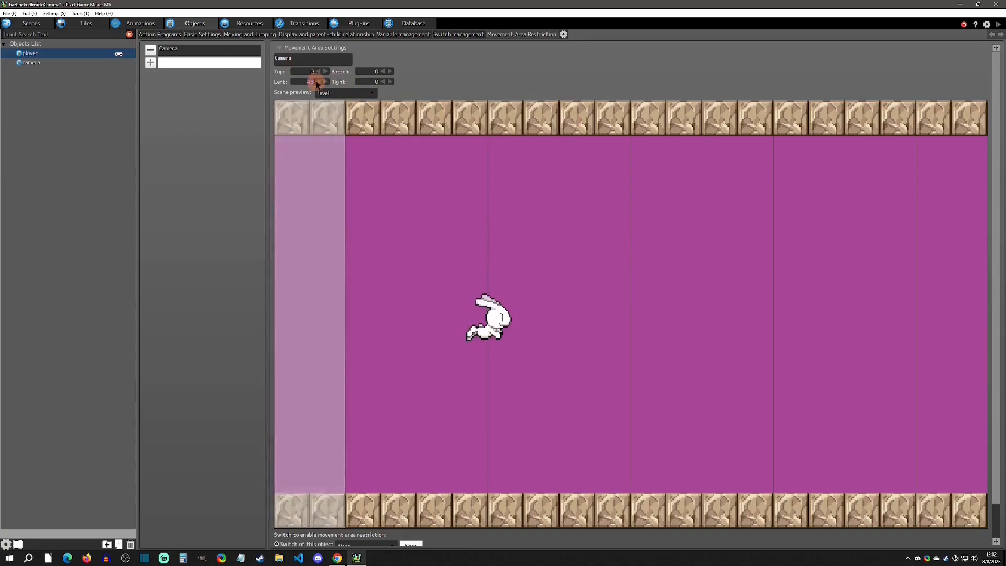
type("0")
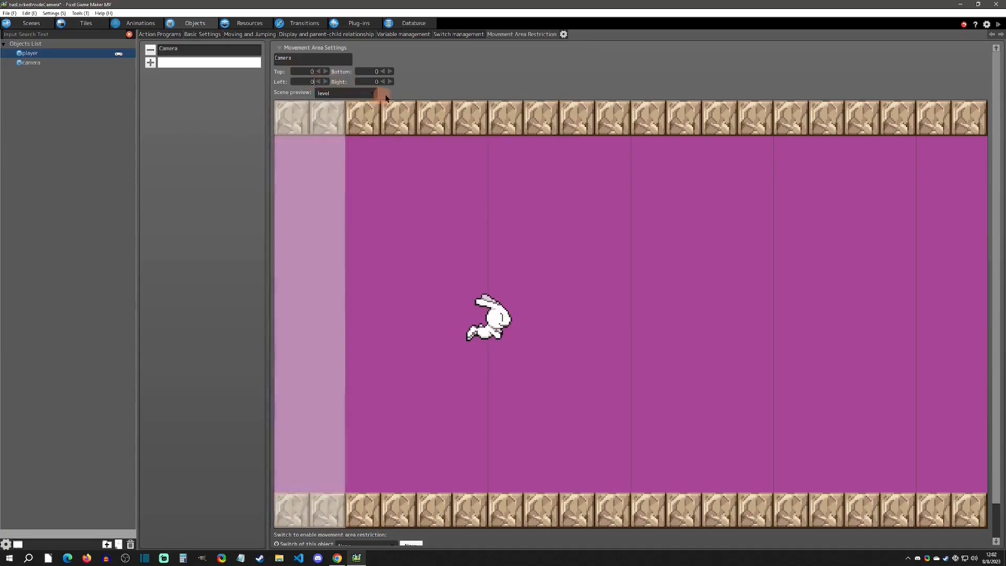
left_click(446, 81)
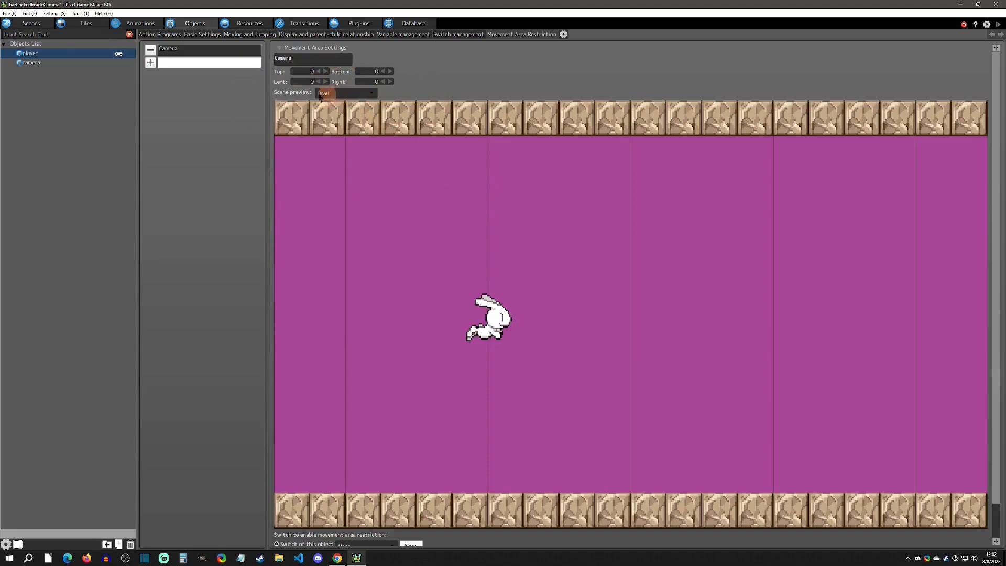
left_click(352, 96)
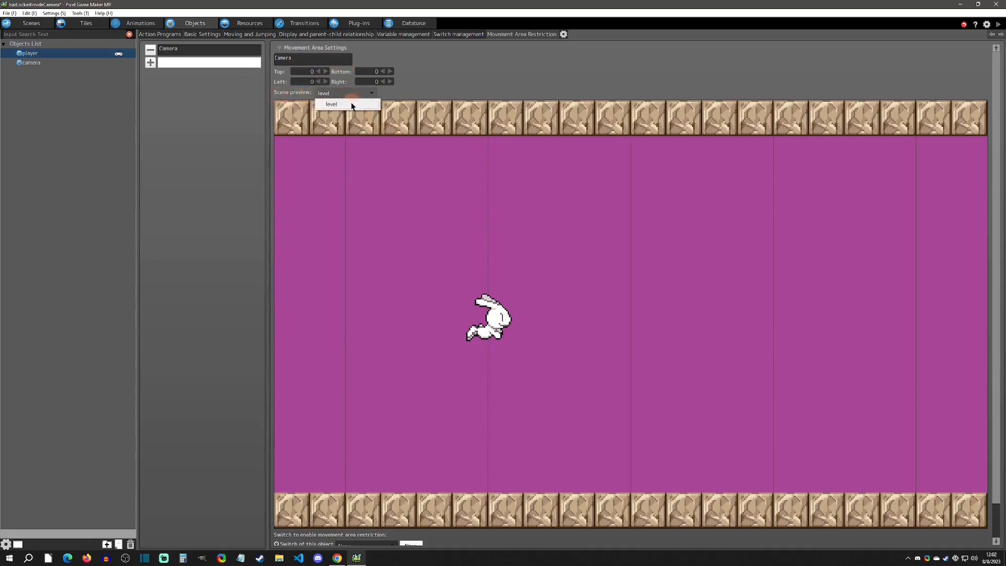
left_click(352, 104)
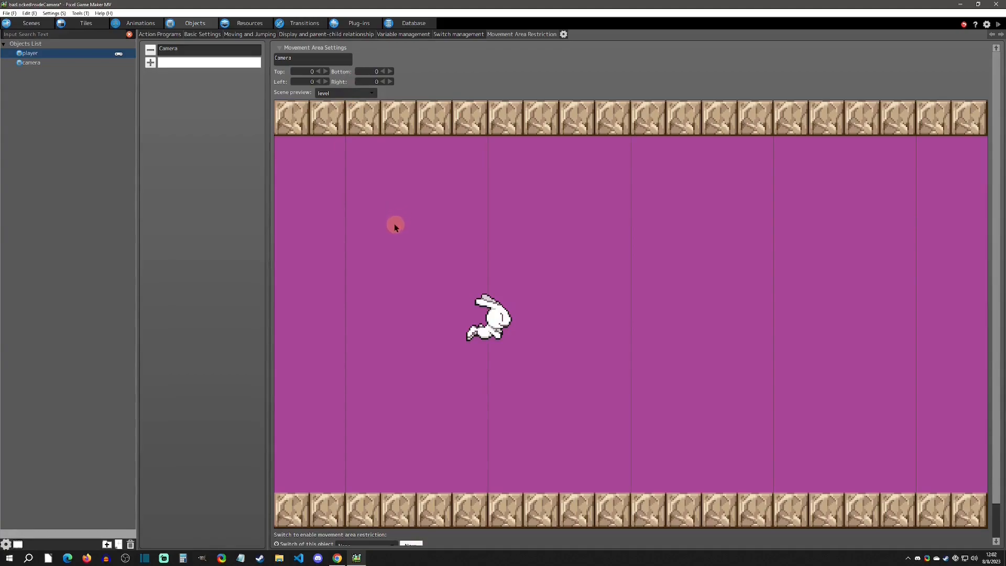
- Assign a new project-common switch for enabling the player's movement area restriction, and test-play the game
scroll(391, 222, "down", 1)
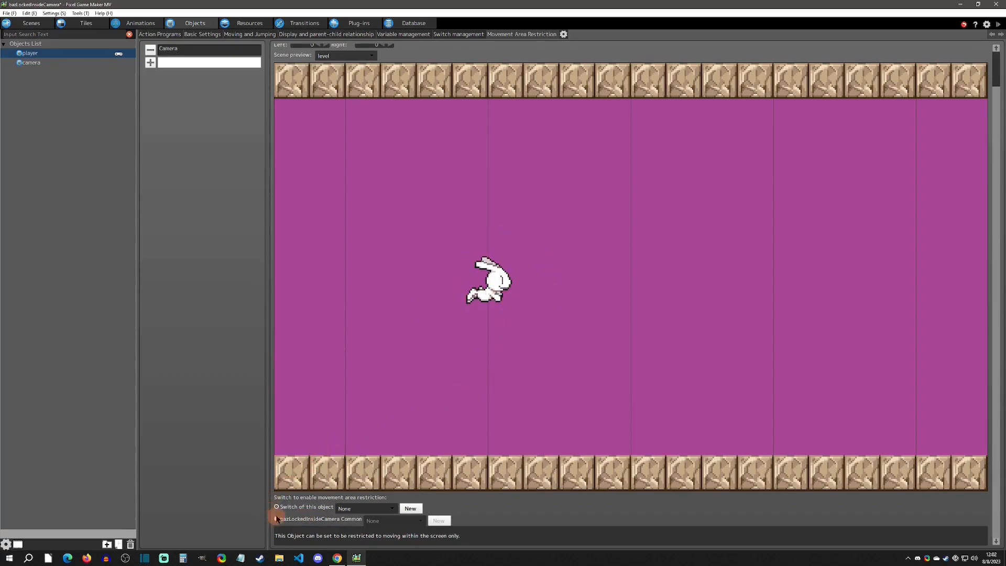
left_click(341, 522)
left_click(439, 522)
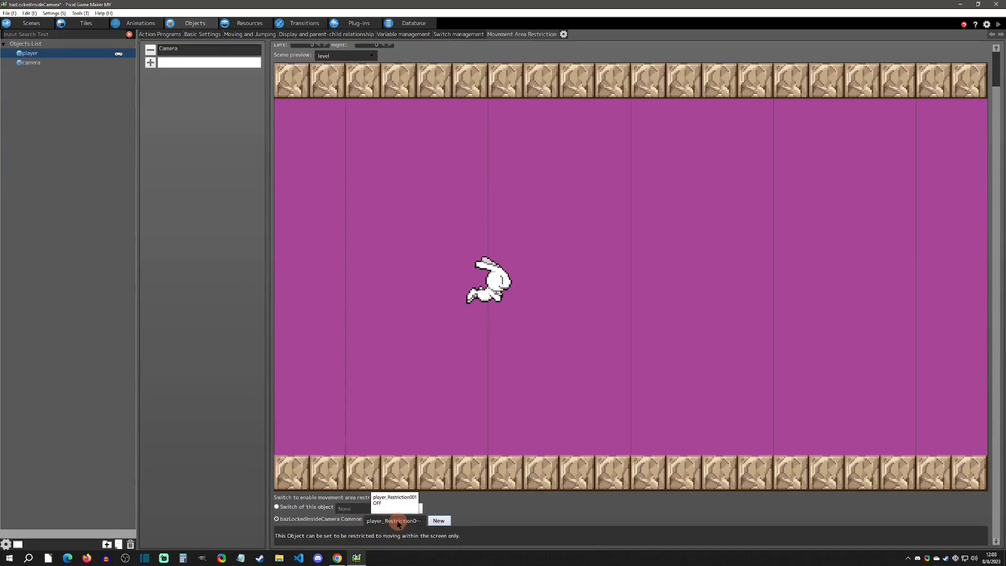
left_click(997, 24)
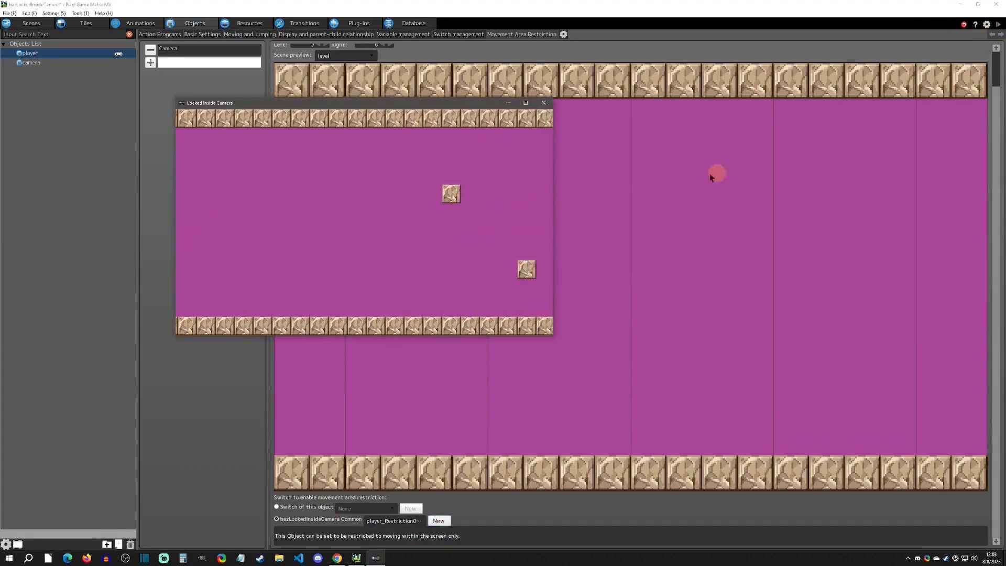
left_click(543, 102)
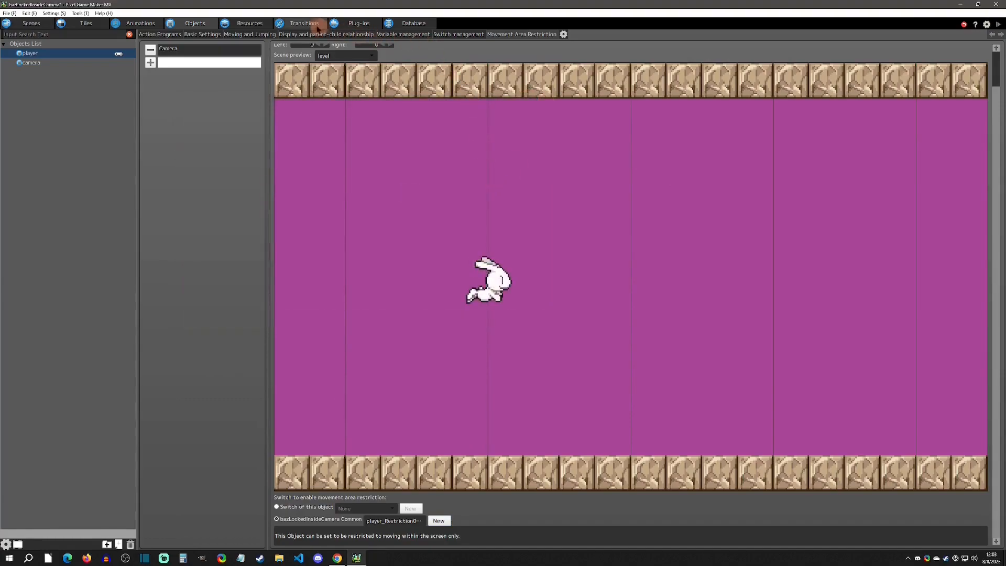
- Set the default value of the common switch player_Restriction001 to ON in the project's resources
left_click(249, 23)
left_click(296, 35)
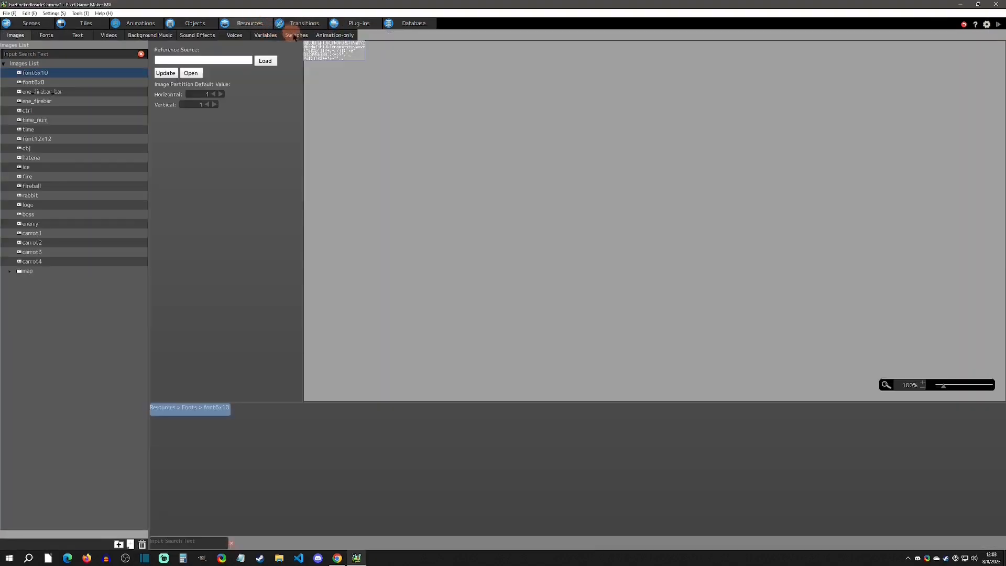
left_click(51, 169)
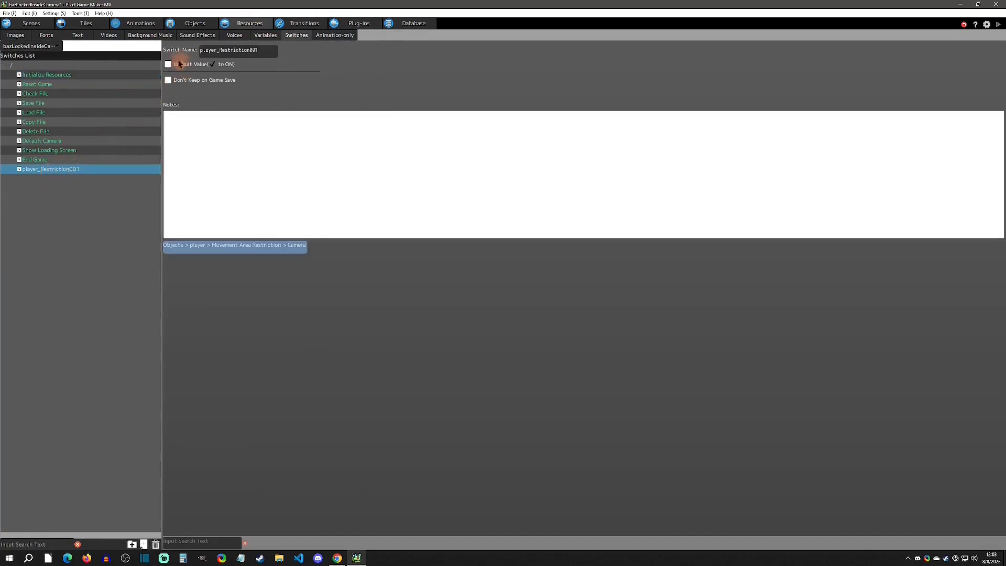
- Test-play the game with the switch on by default, and return to the player object's Movement Area Restriction settings
left_click(997, 25)
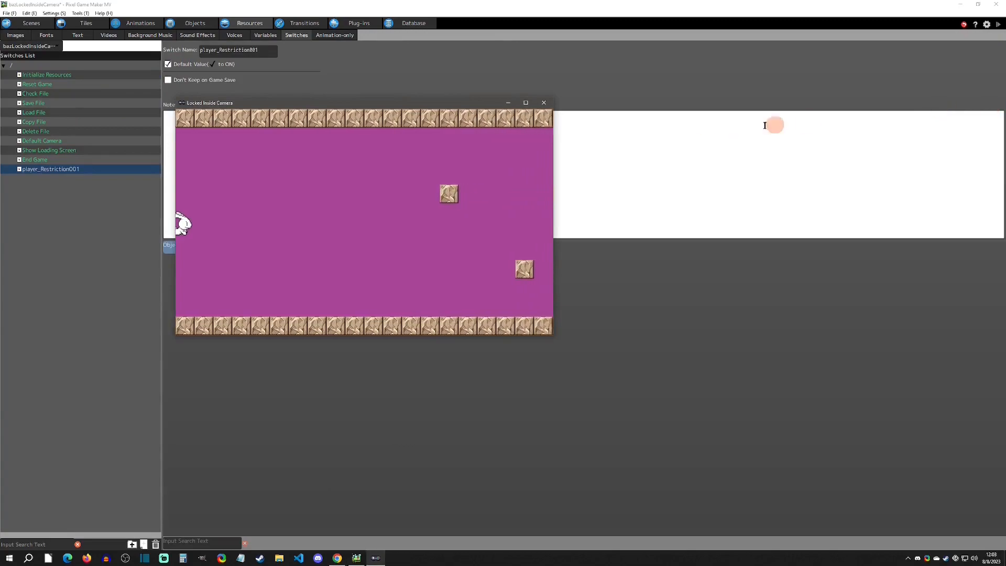
left_click(547, 103)
left_click(205, 25)
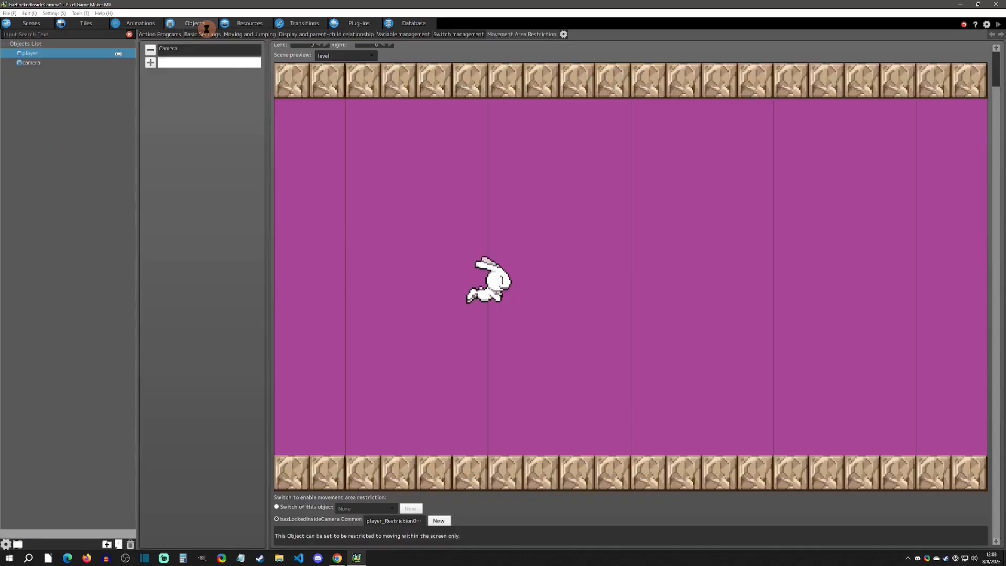